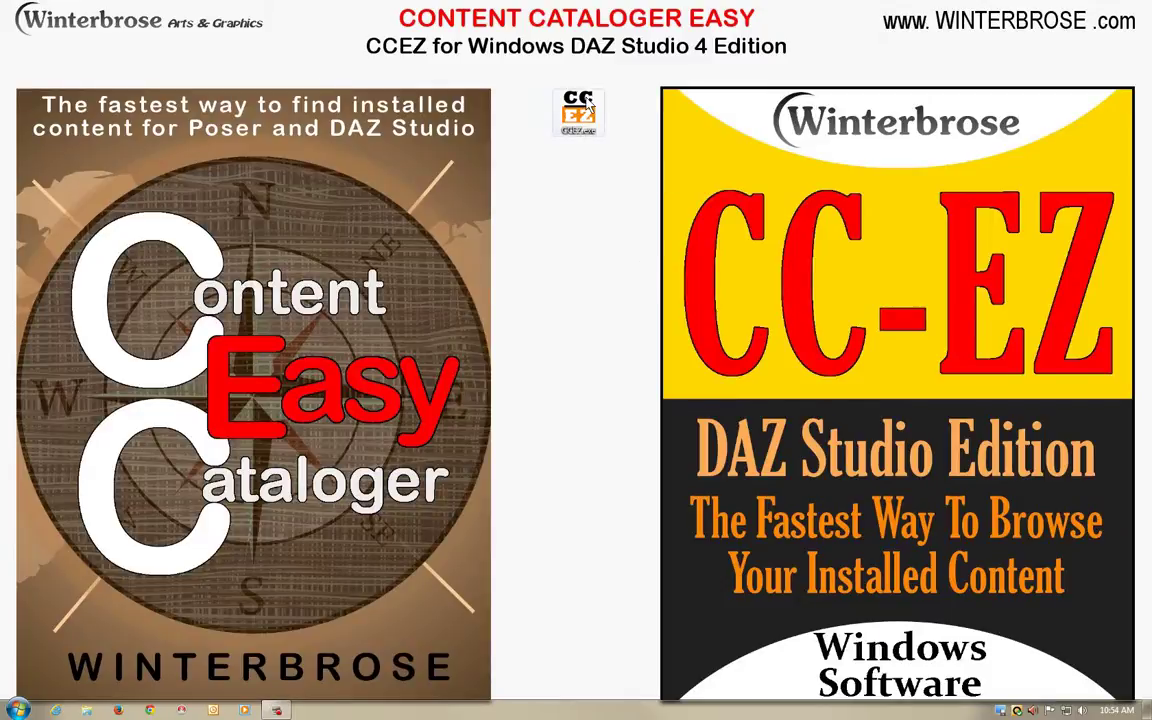
Launch CCEZ, centre its window, and select the myContent catalog title
{"action": "double_click", "coordinate": [578, 110]}
{"action": "left_click_drag", "start_coordinate": [220, 27], "coordinate": [632, 213]}
{"action": "left_click", "coordinate": [594, 278]}
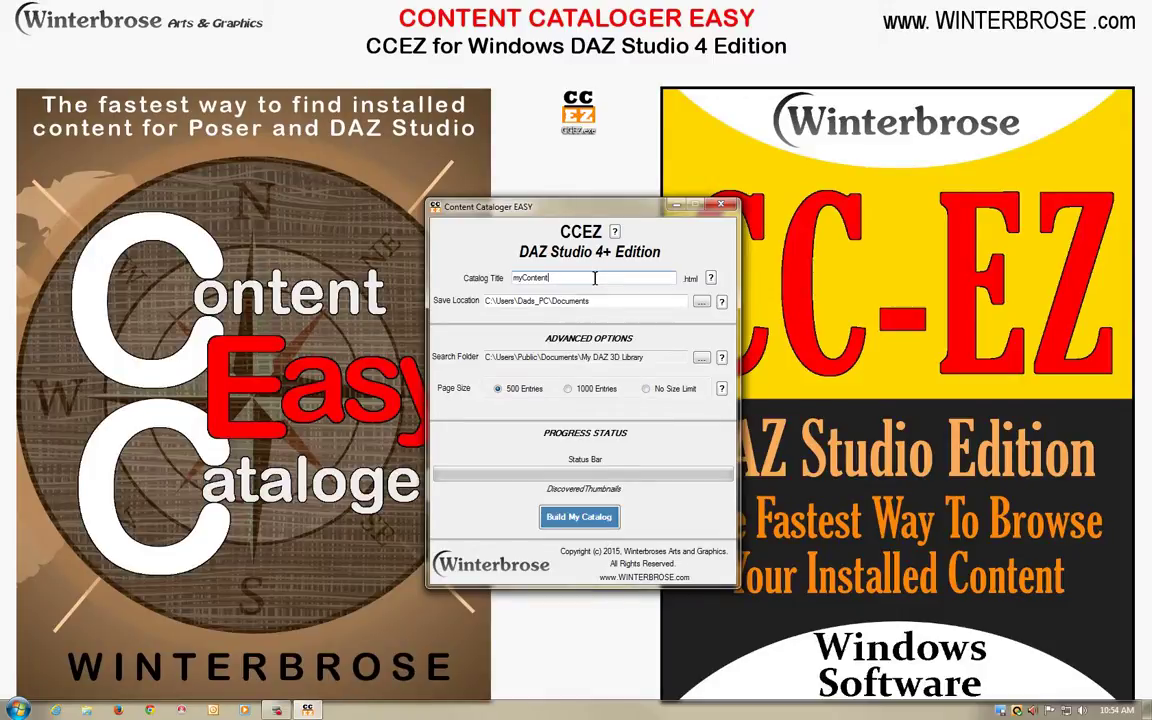
{"action": "left_click_drag", "start_coordinate": [604, 210], "coordinate": [601, 193]}
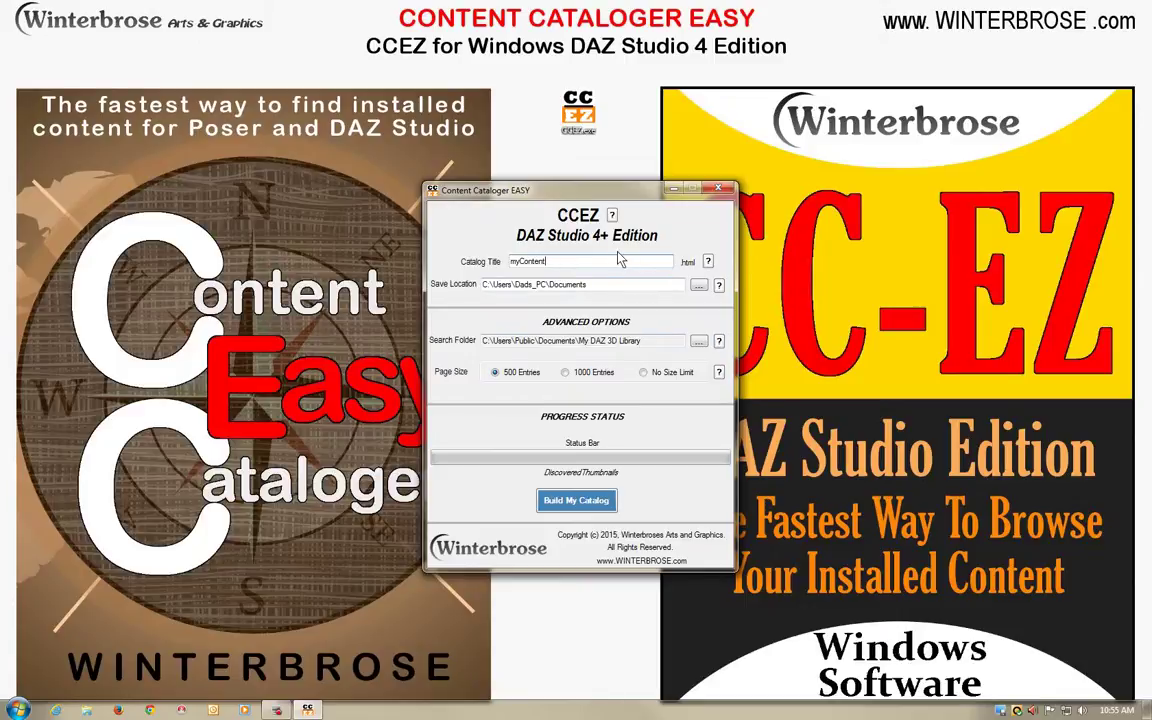
{"action": "double_click", "coordinate": [516, 261]}
{"action": "left_click", "coordinate": [569, 261]}
{"action": "double_click", "coordinate": [565, 285]}
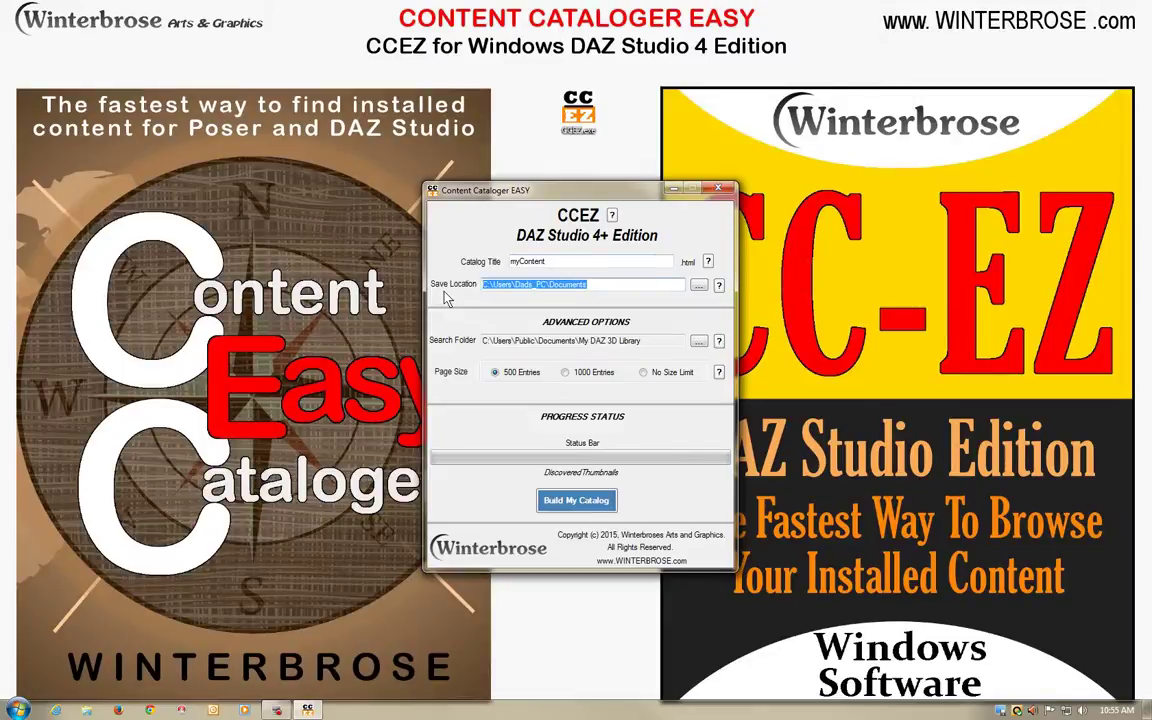
{"action": "left_click", "coordinate": [588, 285]}
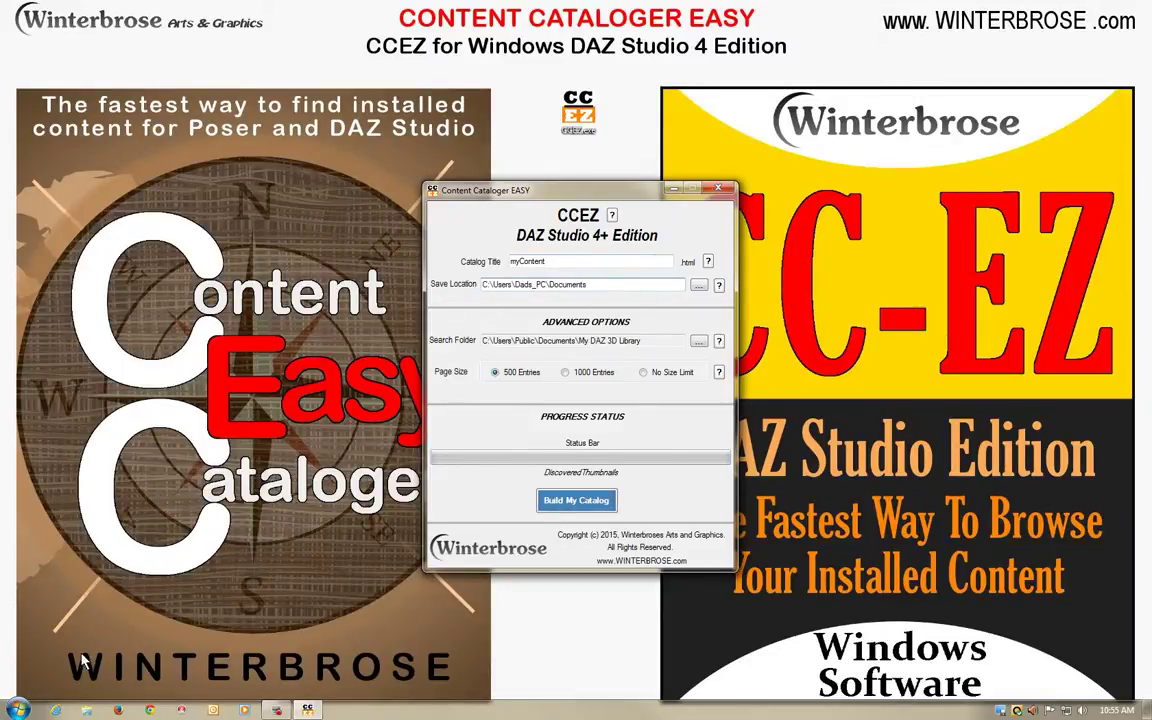
{"action": "left_click", "coordinate": [18, 710]}
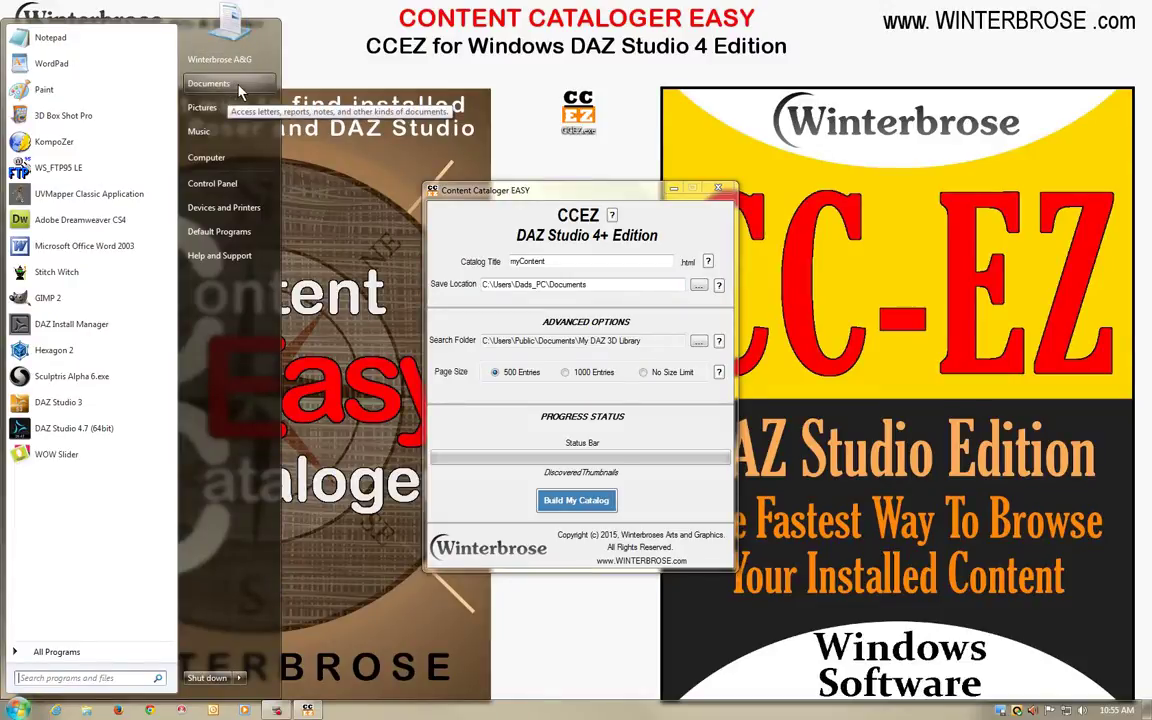
{"action": "left_click", "coordinate": [506, 146]}
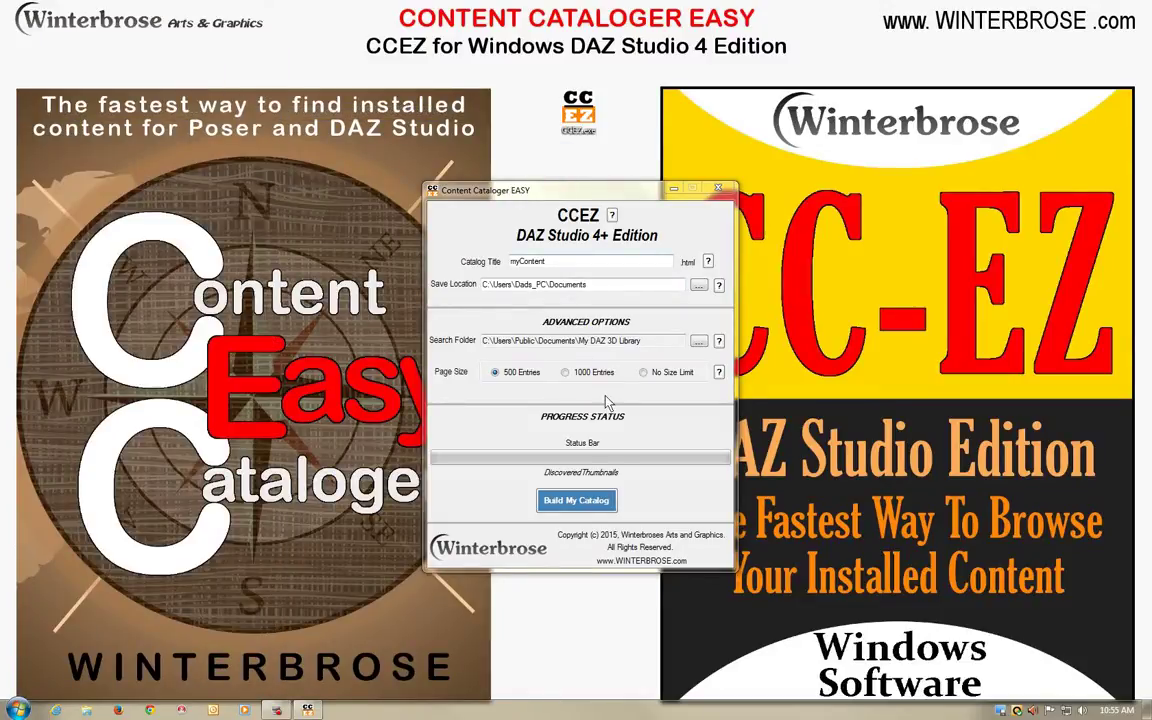
{"action": "left_click_drag", "start_coordinate": [646, 341], "coordinate": [477, 335]}
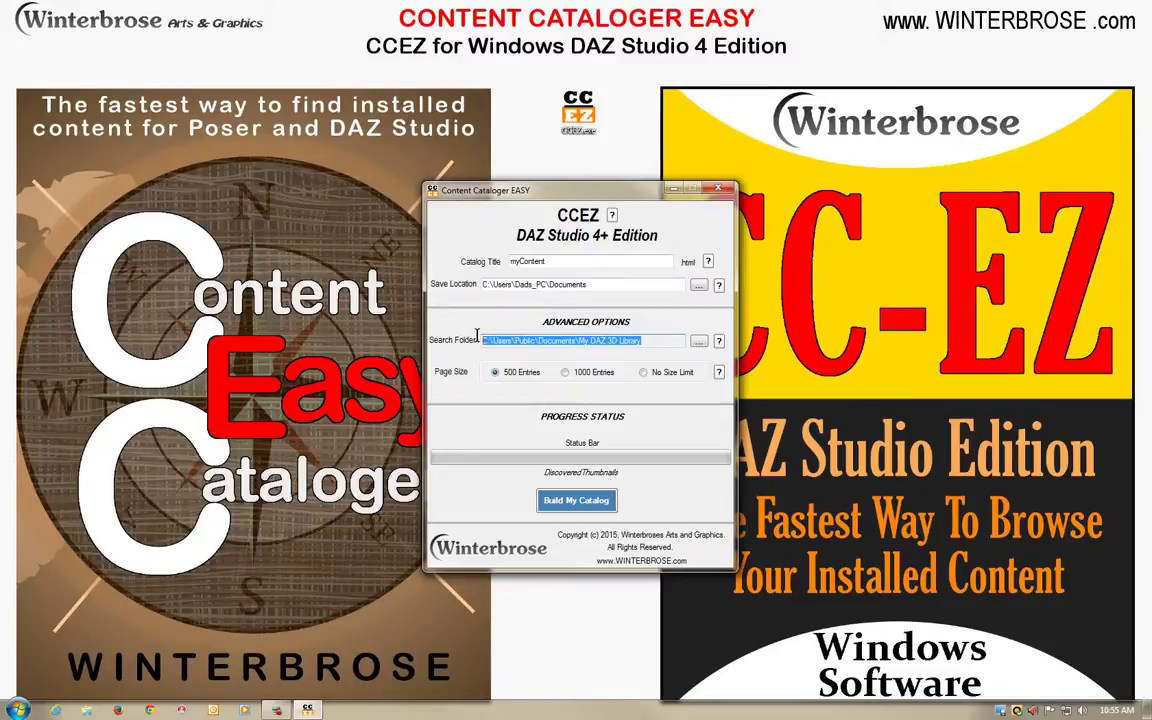
{"action": "left_click", "coordinate": [656, 339]}
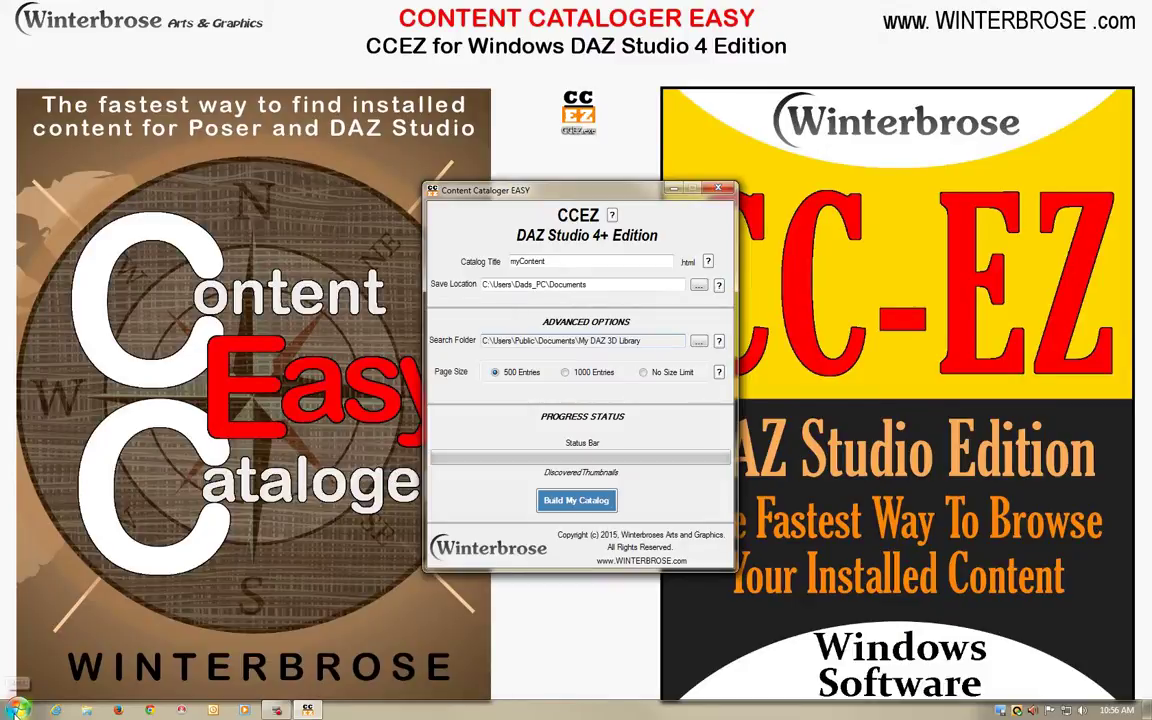
Open the Documents library from the Start menu
{"action": "left_click", "coordinate": [19, 710]}
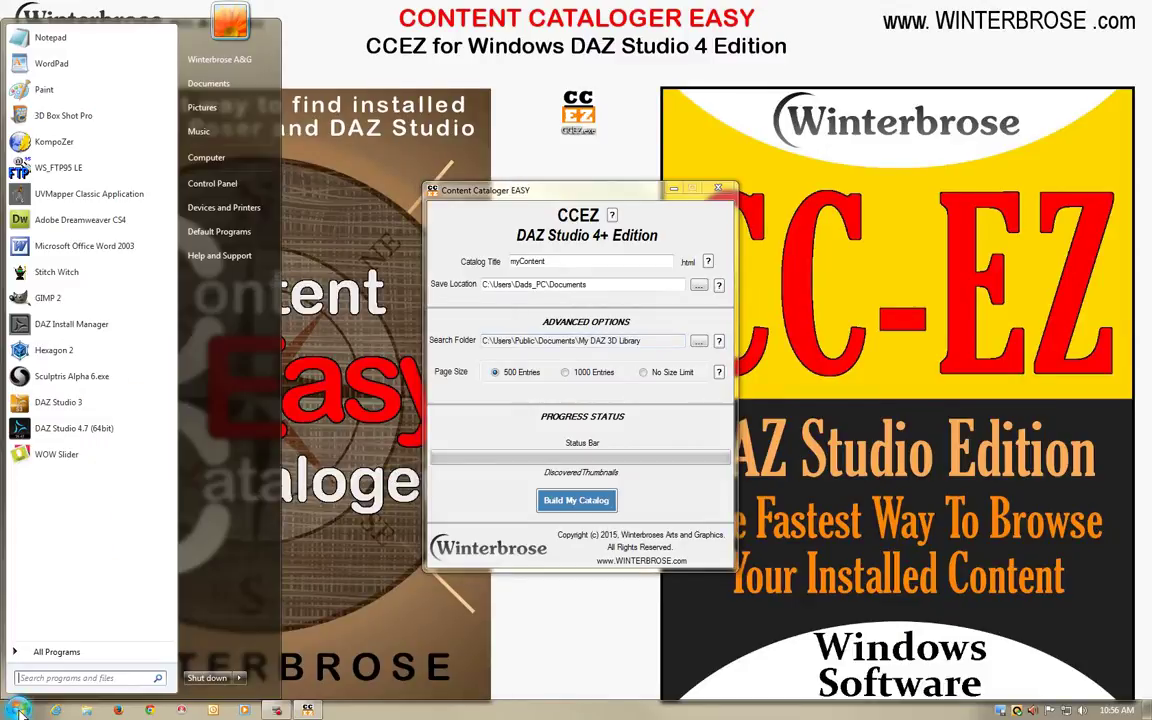
{"action": "left_click", "coordinate": [226, 84]}
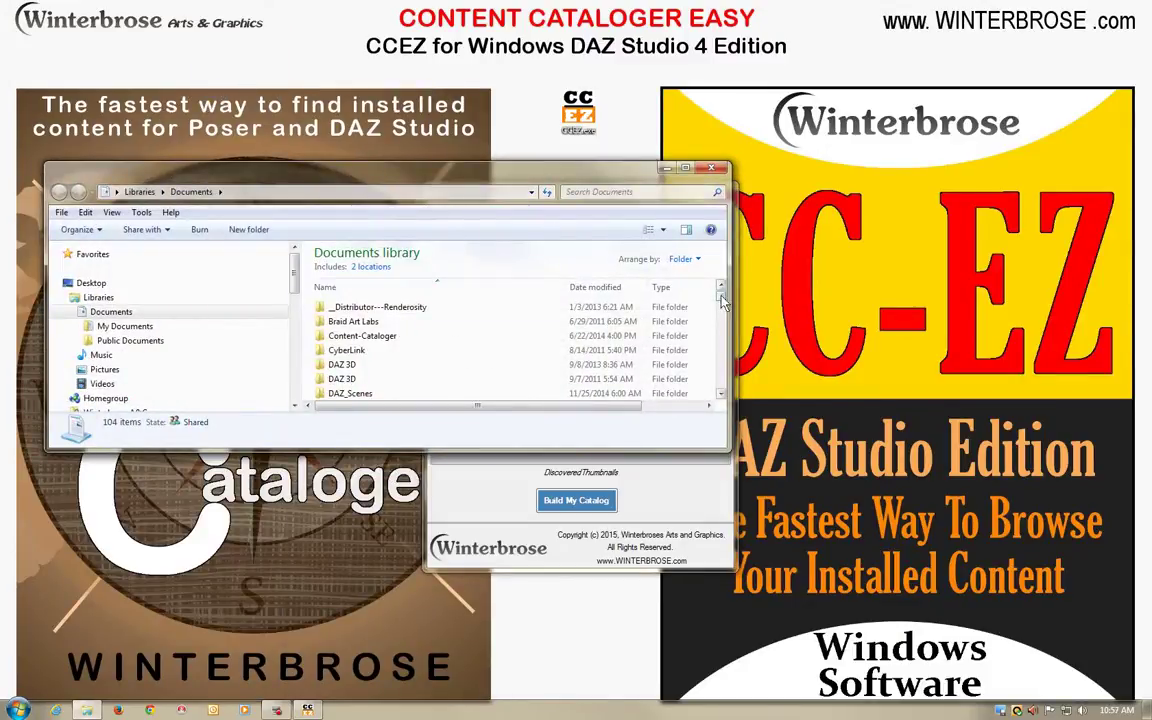
{"action": "left_click_drag", "start_coordinate": [724, 305], "coordinate": [723, 366]}
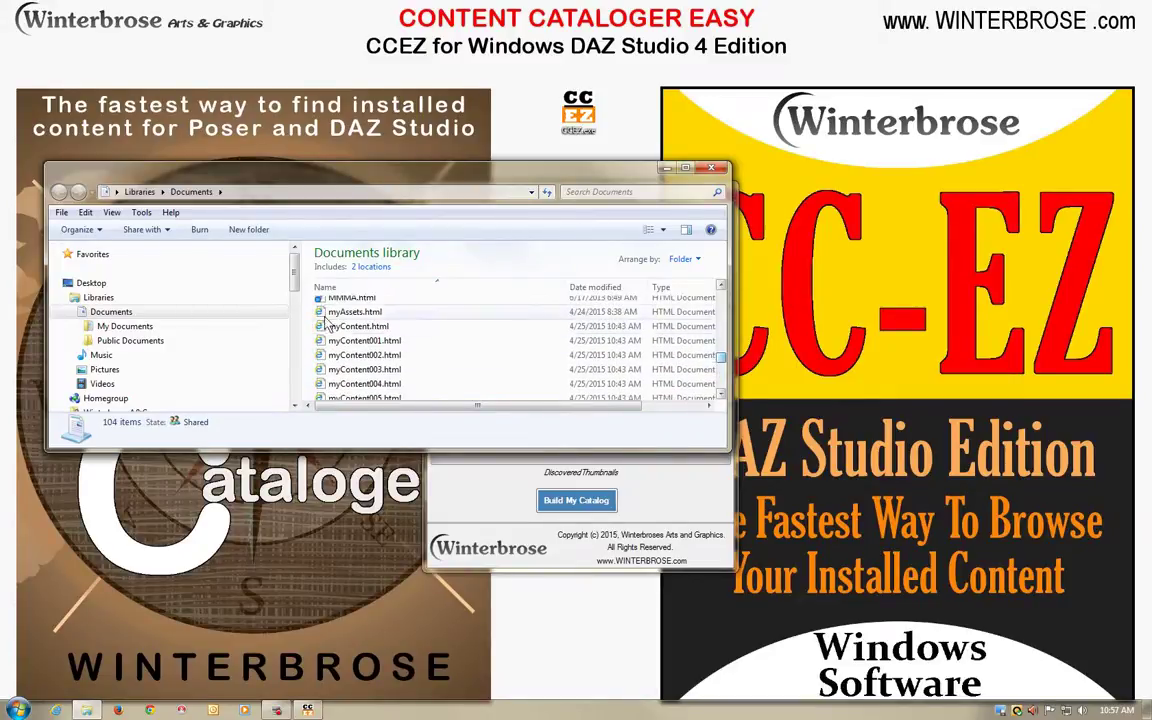
Select myContent.html and browse the numbered pages myContent001 through myContent012.html
{"action": "left_click", "coordinate": [360, 326]}
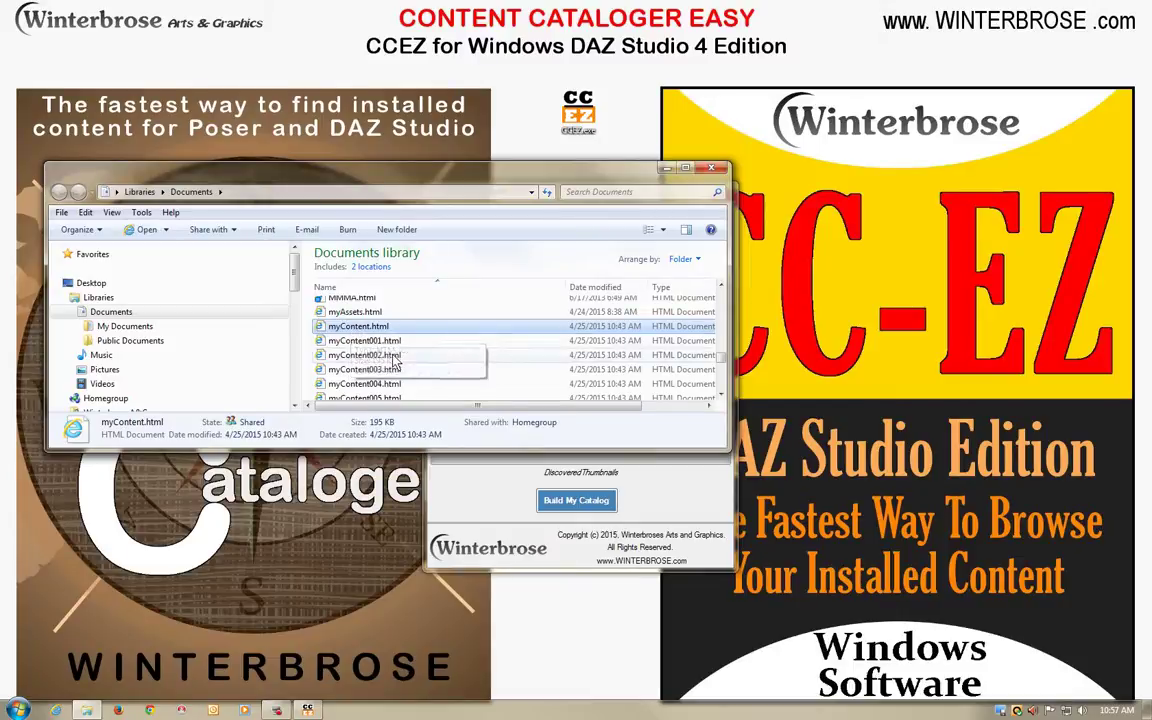
{"action": "scroll", "coordinate": [380, 340], "scroll_direction": "down", "scroll_amount": 1}
{"action": "scroll", "coordinate": [388, 360], "scroll_direction": "down", "scroll_amount": 3}
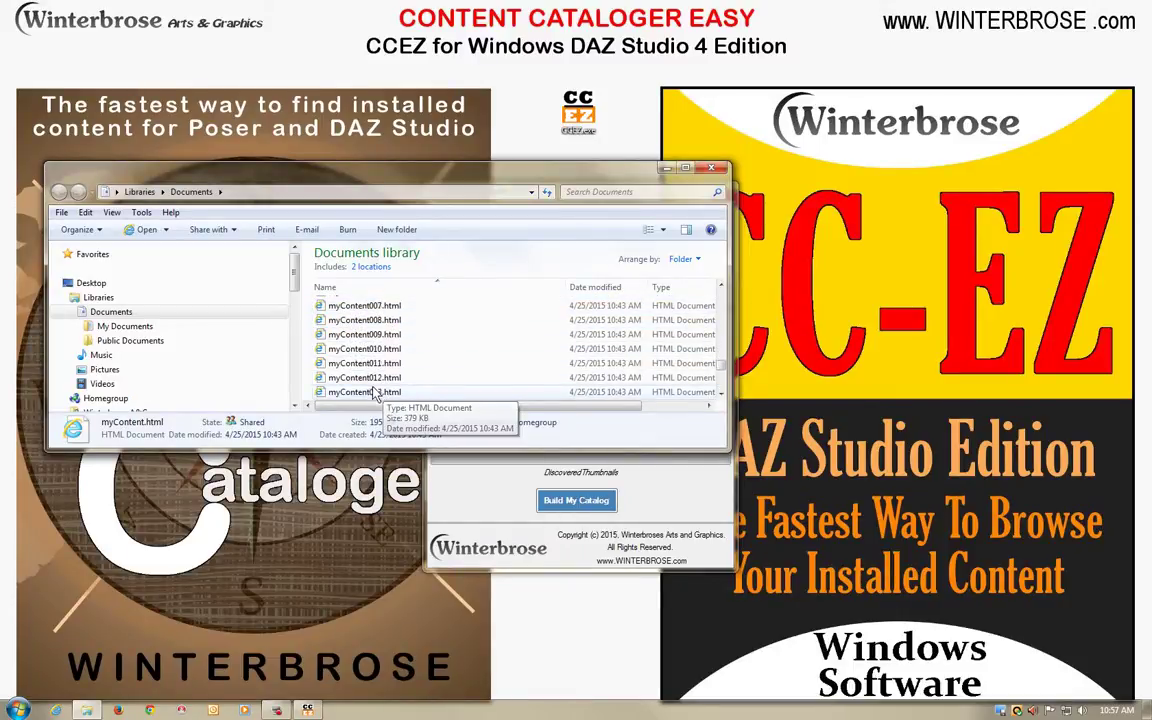
{"action": "scroll", "coordinate": [378, 393], "scroll_direction": "down", "scroll_amount": 3}
{"action": "scroll", "coordinate": [378, 390], "scroll_direction": "up", "scroll_amount": 3}
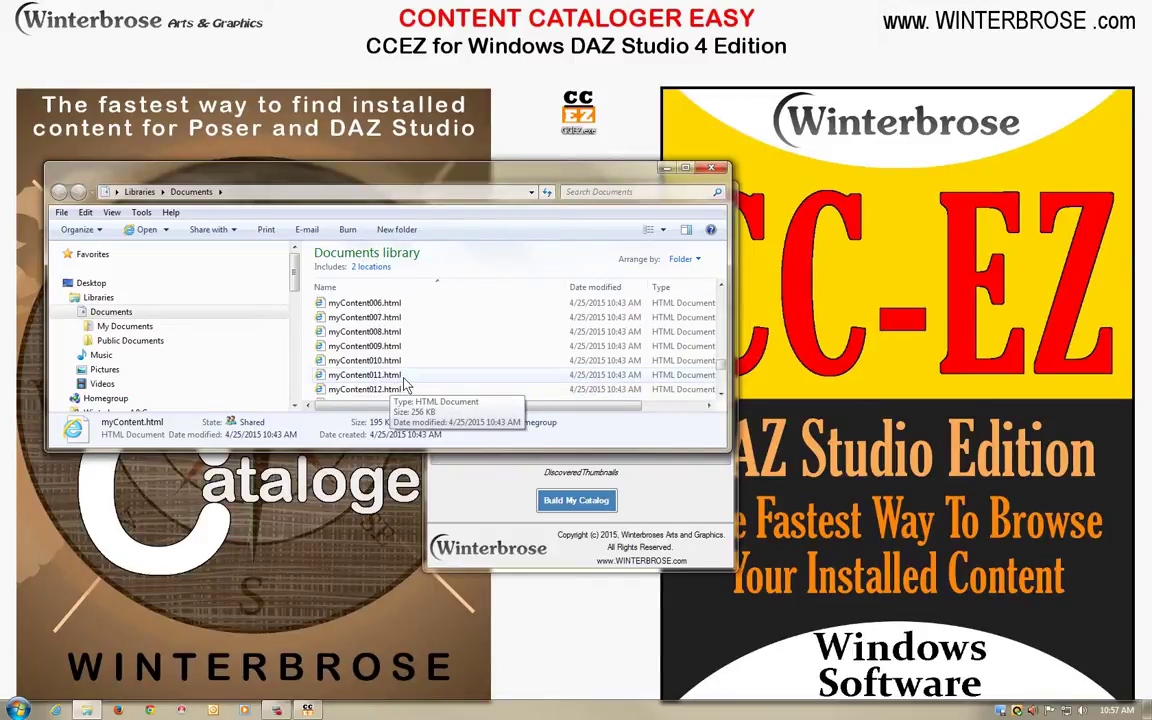
{"action": "scroll", "coordinate": [370, 345], "scroll_direction": "up", "scroll_amount": 3}
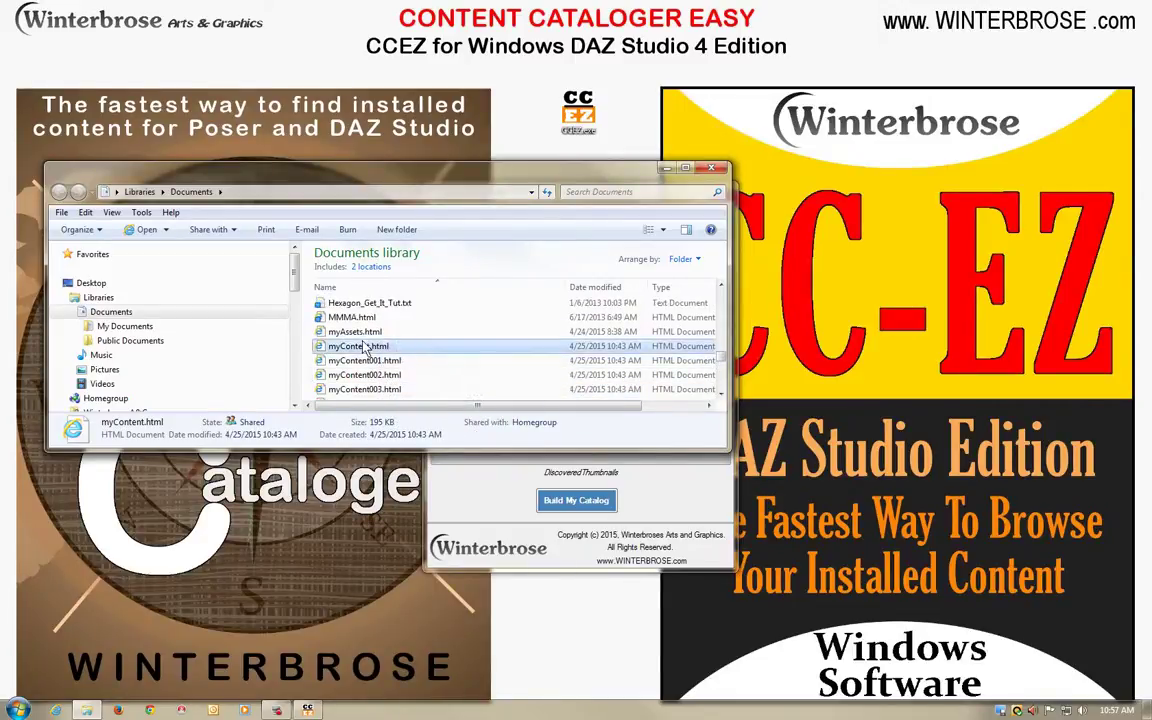
Open myContent.html in Internet Explorer and look over the myContent heading
{"action": "double_click", "coordinate": [381, 347]}
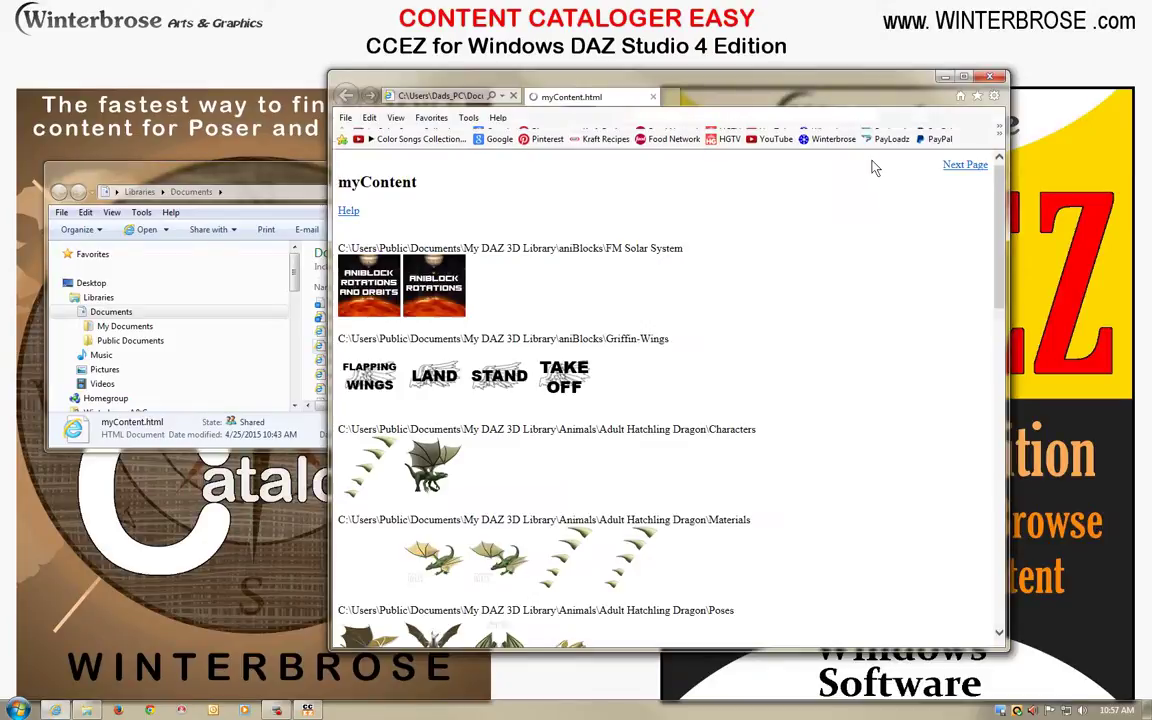
{"action": "left_click_drag", "start_coordinate": [821, 87], "coordinate": [706, 82]}
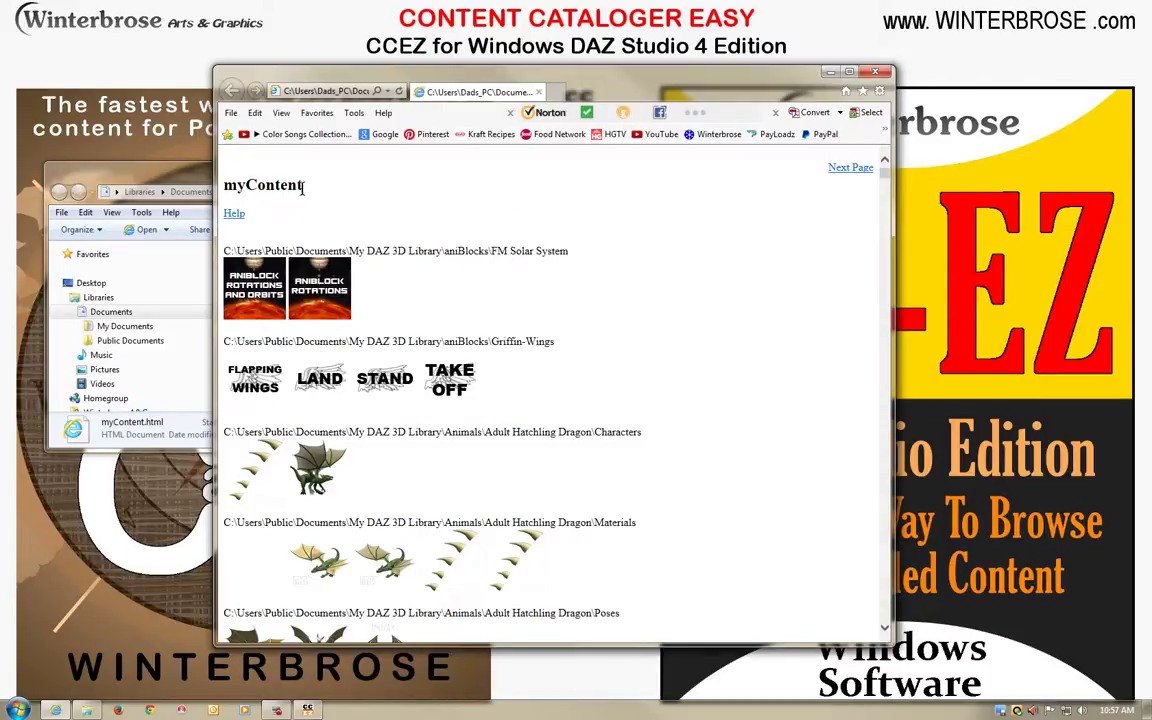
{"action": "left_click_drag", "start_coordinate": [303, 187], "coordinate": [212, 172]}
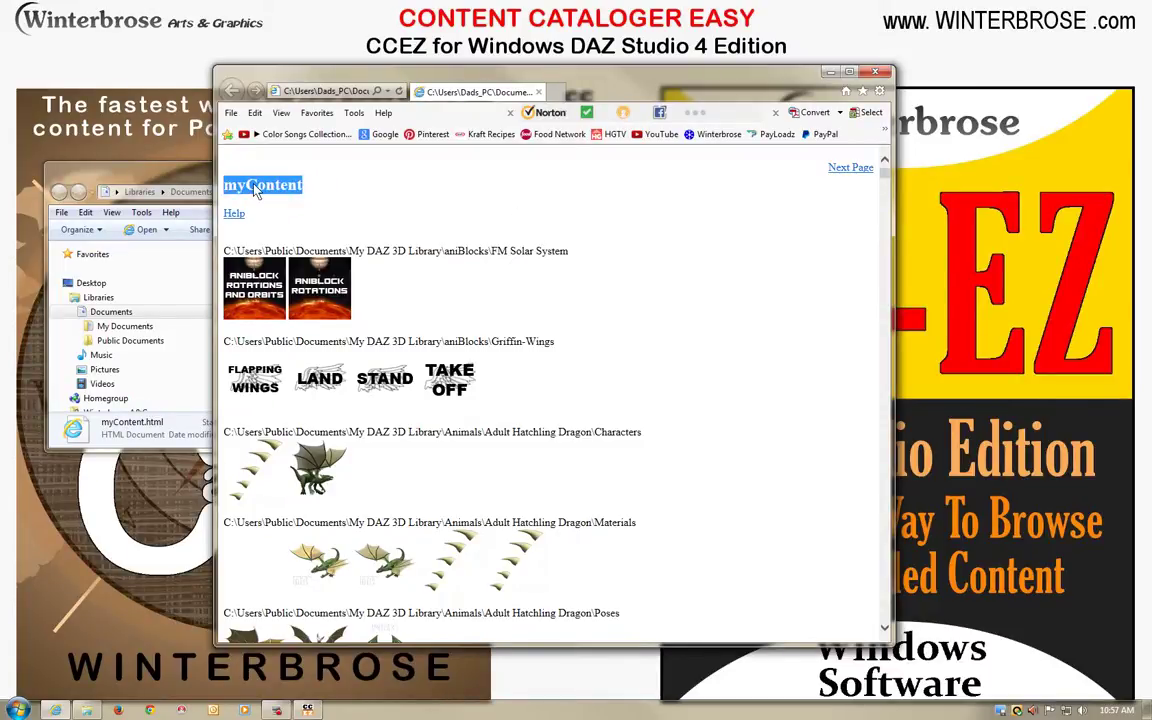
{"action": "left_click", "coordinate": [322, 194]}
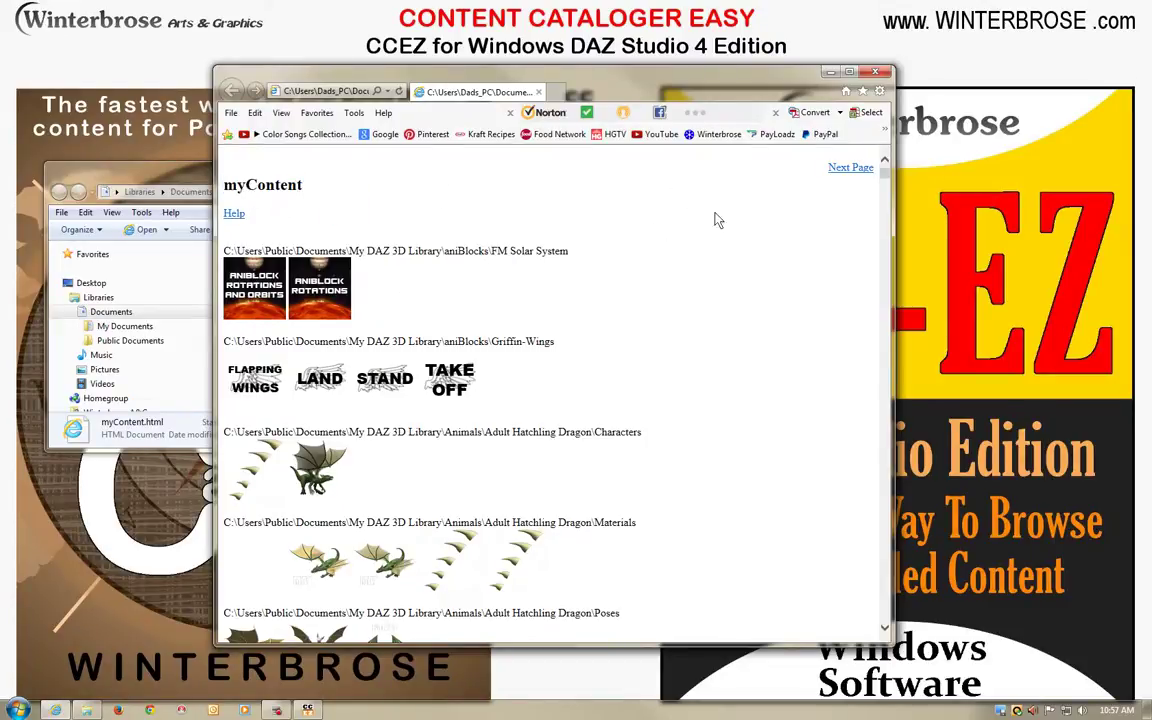
Page forward twice through the catalog, then back to the first myContent page
{"action": "left_click", "coordinate": [855, 170]}
{"action": "left_click", "coordinate": [851, 170]}
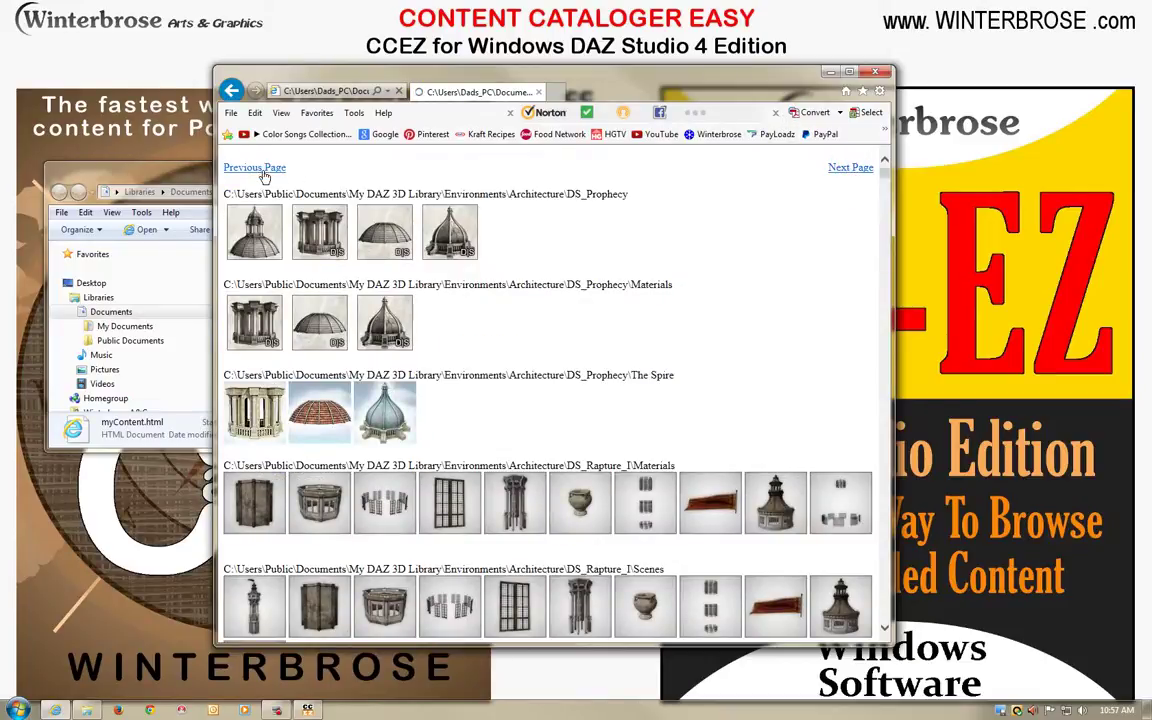
{"action": "left_click", "coordinate": [265, 174]}
{"action": "left_click", "coordinate": [274, 169]}
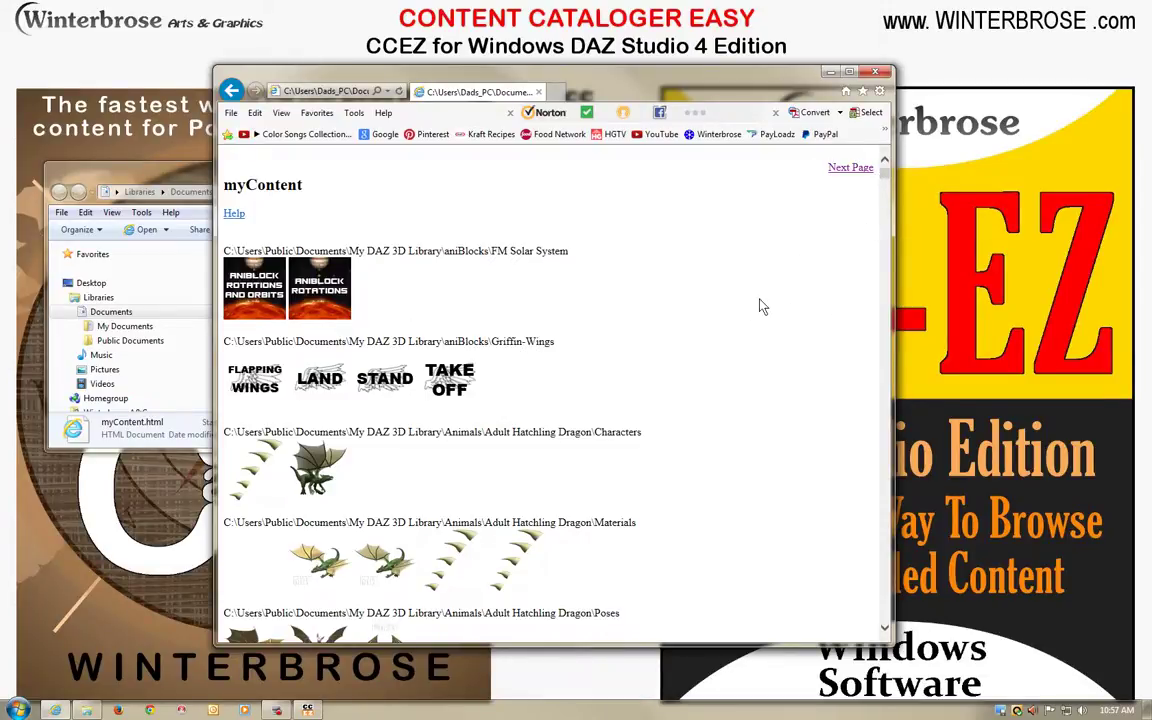
Check the bottom asset range line (cc000001.png–cc003987.png), then go to the next page
{"action": "scroll", "coordinate": [755, 265], "scroll_direction": "down", "scroll_amount": 6}
{"action": "left_click_drag", "start_coordinate": [888, 185], "coordinate": [885, 625]}
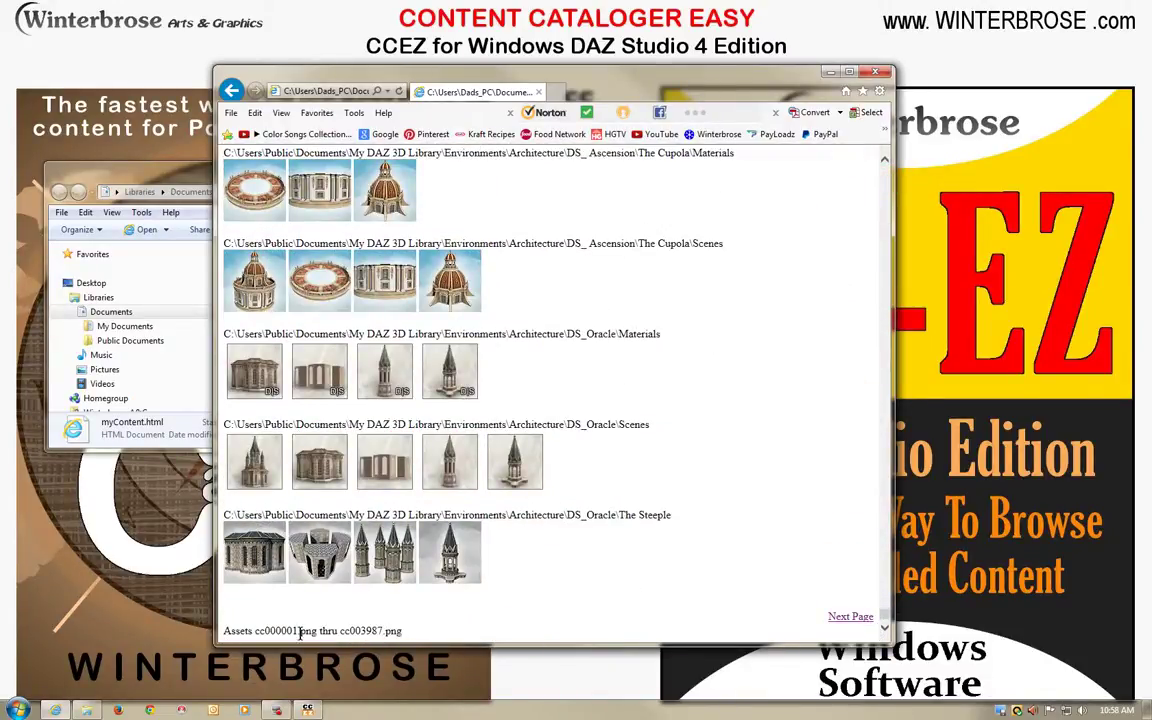
{"action": "left_click_drag", "start_coordinate": [405, 632], "coordinate": [222, 641]}
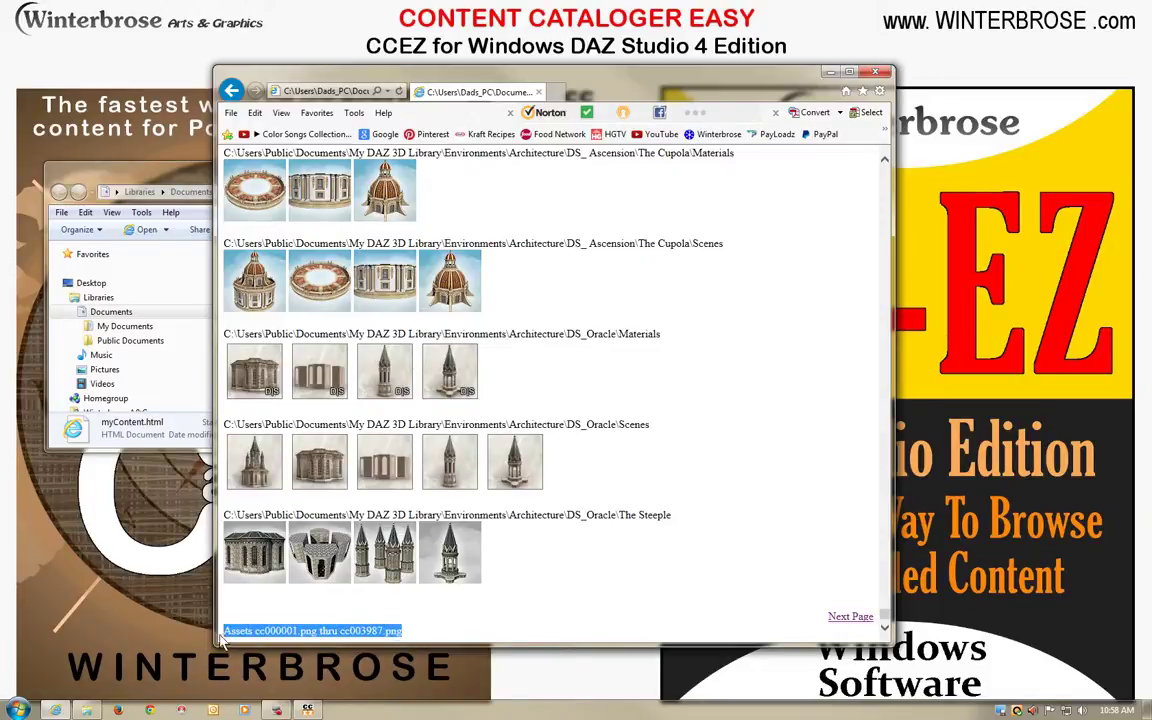
{"action": "left_click", "coordinate": [222, 641]}
{"action": "left_click", "coordinate": [850, 616]}
{"action": "left_click_drag", "start_coordinate": [914, 403], "coordinate": [920, 168]}
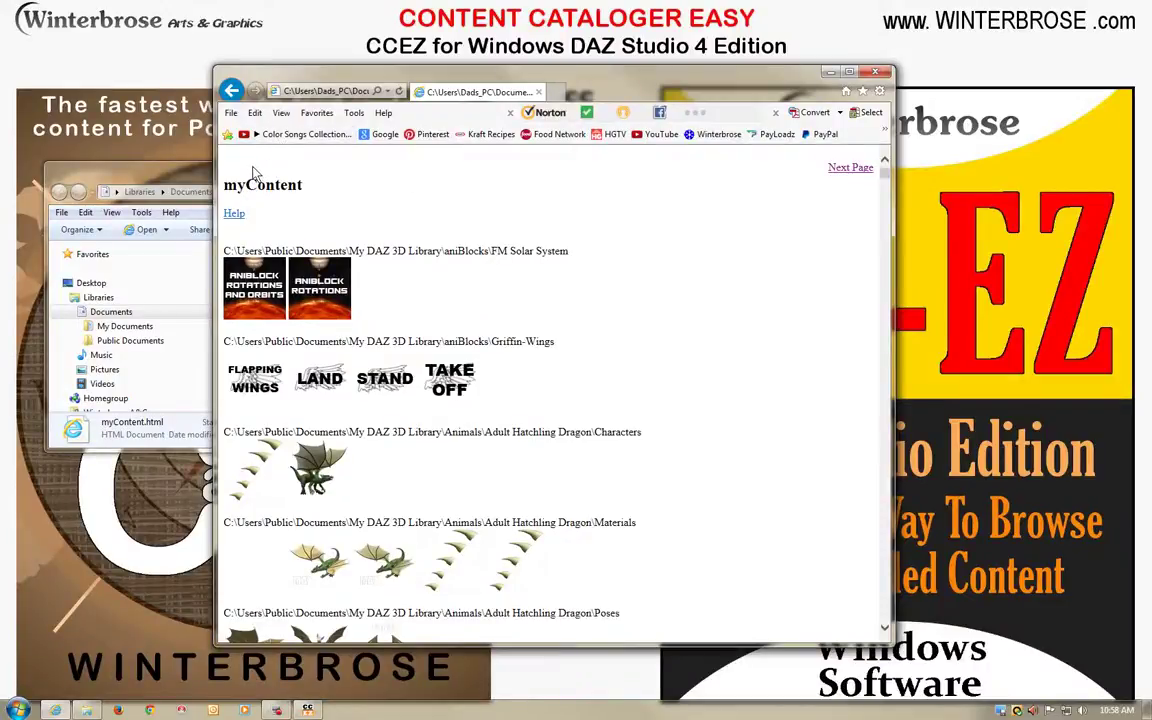
Read the help page's DAZ Studio Formats and Poser Formats library path mappings
{"action": "left_click", "coordinate": [234, 214]}
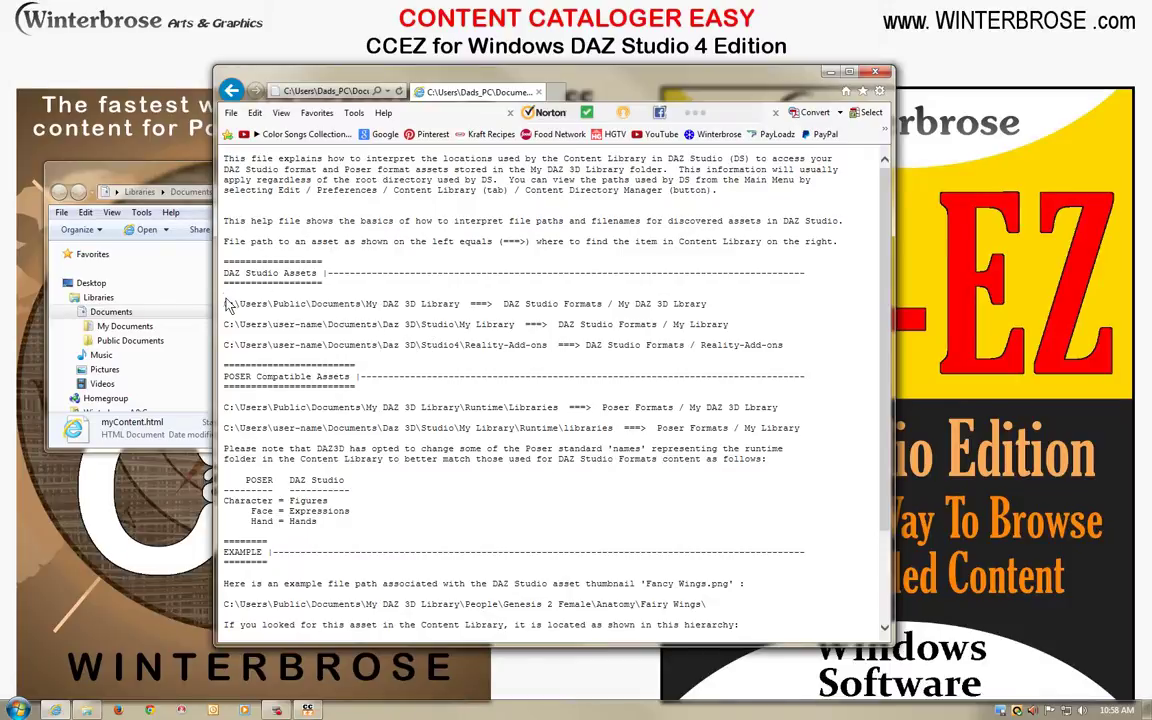
{"action": "left_click_drag", "start_coordinate": [224, 304], "coordinate": [463, 298]}
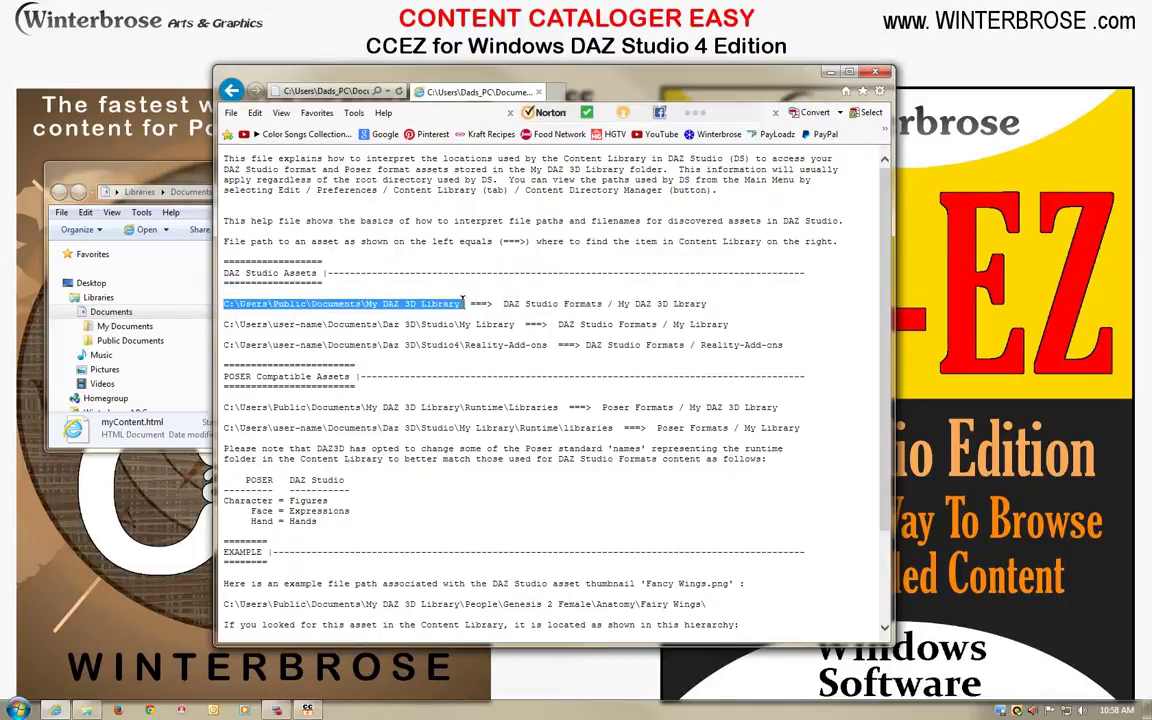
{"action": "left_click_drag", "start_coordinate": [706, 304], "coordinate": [510, 309]}
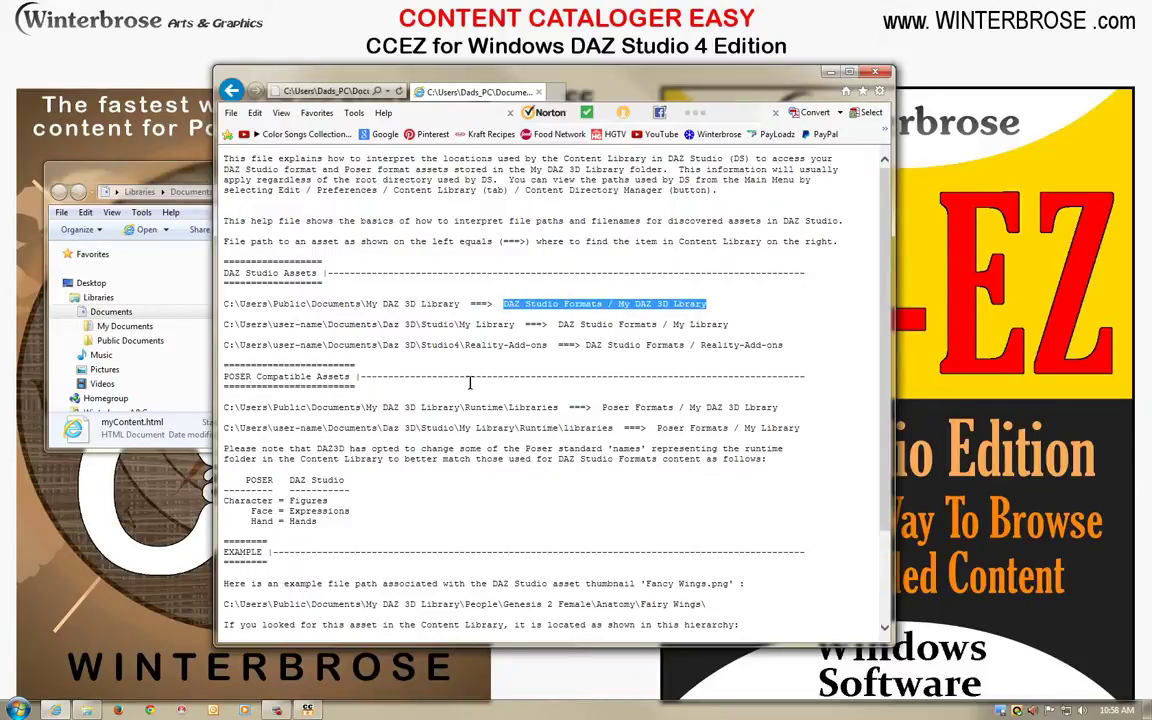
{"action": "left_click", "coordinate": [425, 407]}
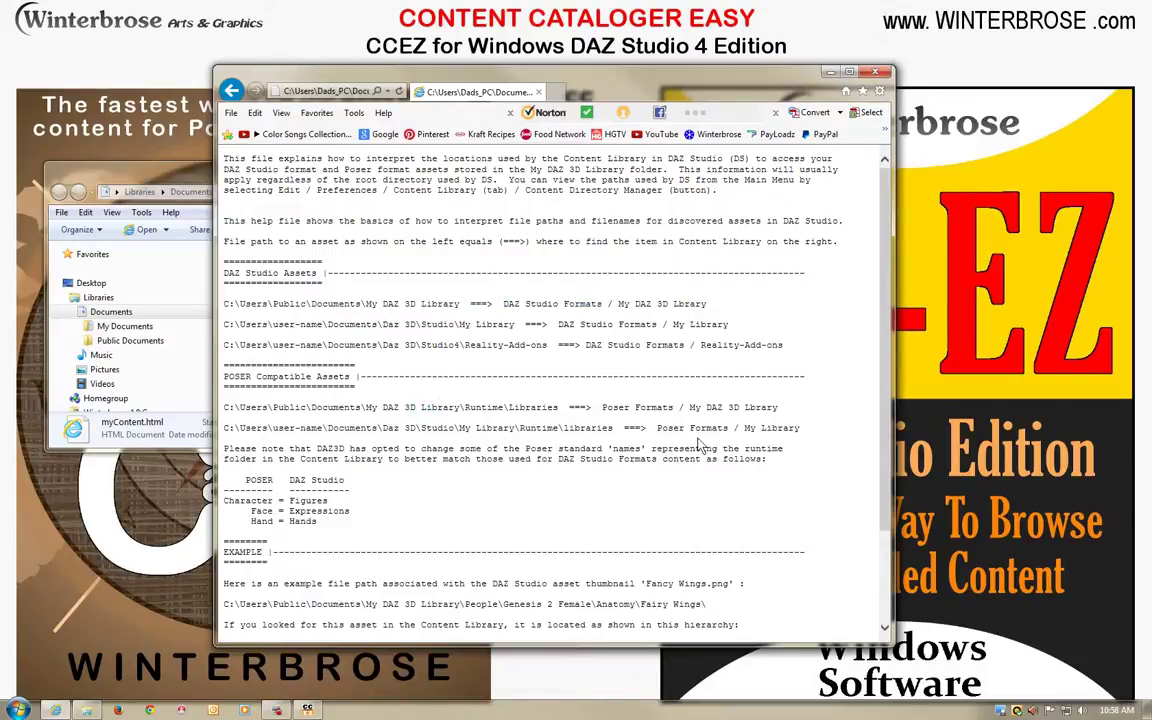
{"action": "left_click_drag", "start_coordinate": [803, 430], "coordinate": [670, 432]}
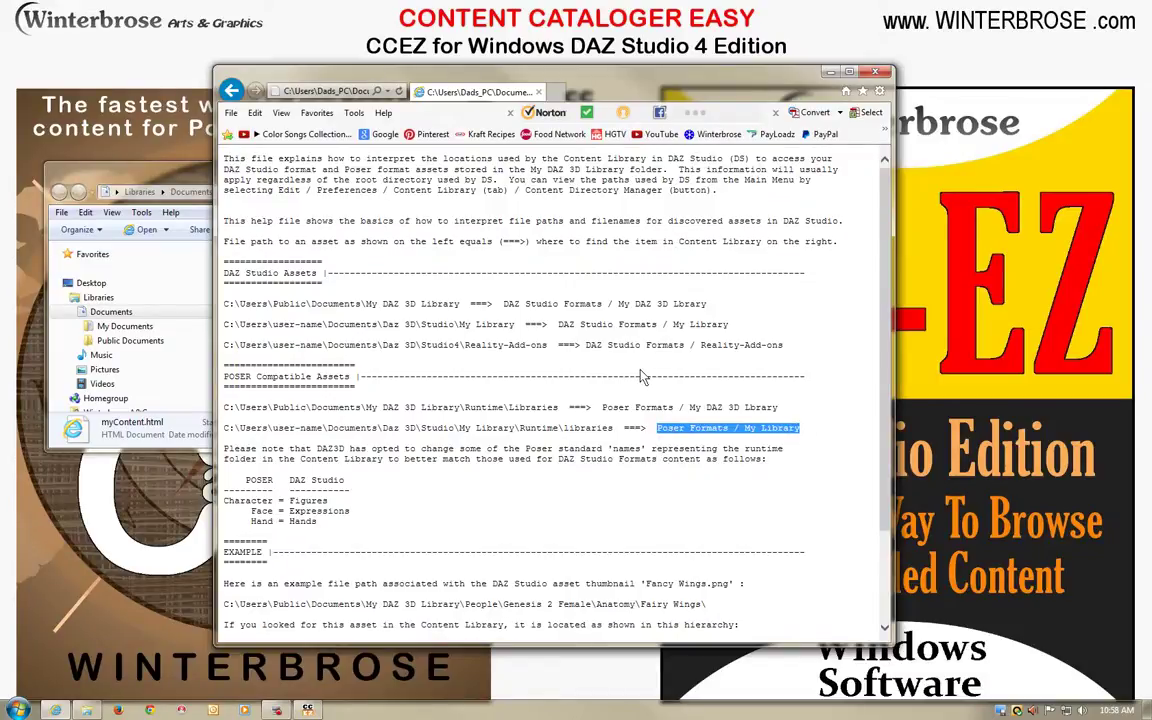
Return to the myContent catalog and bring the Documents library forward
{"action": "left_click", "coordinate": [231, 91]}
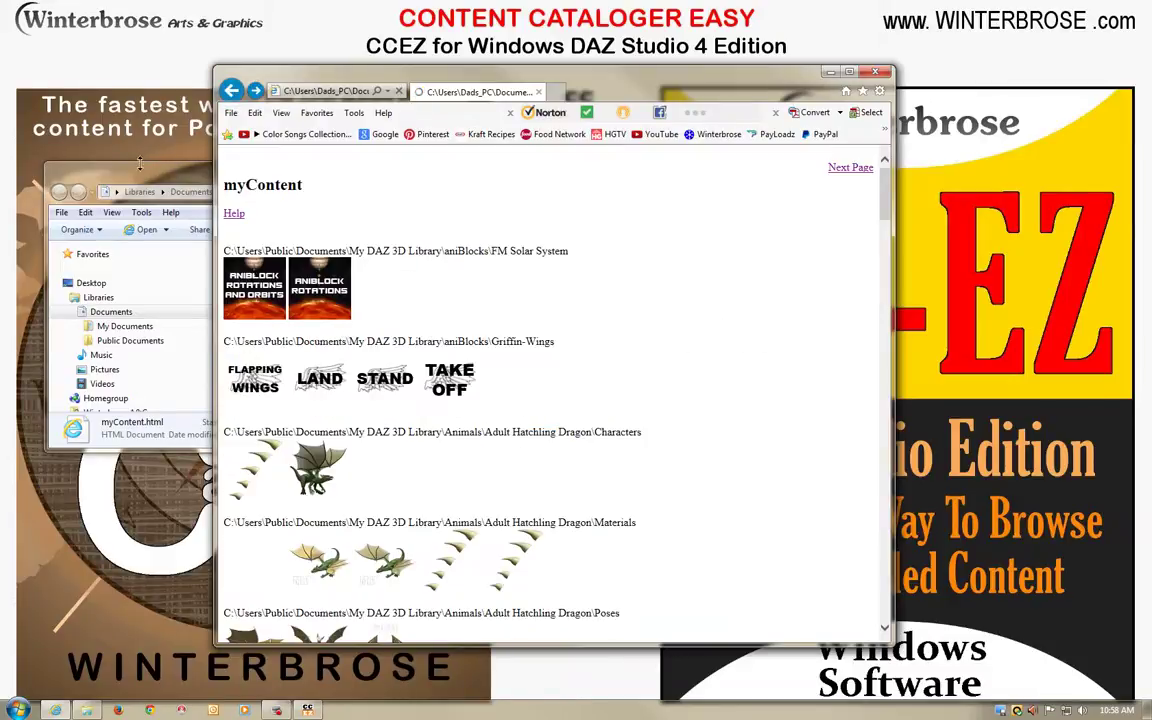
{"action": "left_click", "coordinate": [133, 178]}
{"action": "left_click_drag", "start_coordinate": [728, 364], "coordinate": [453, 317]}
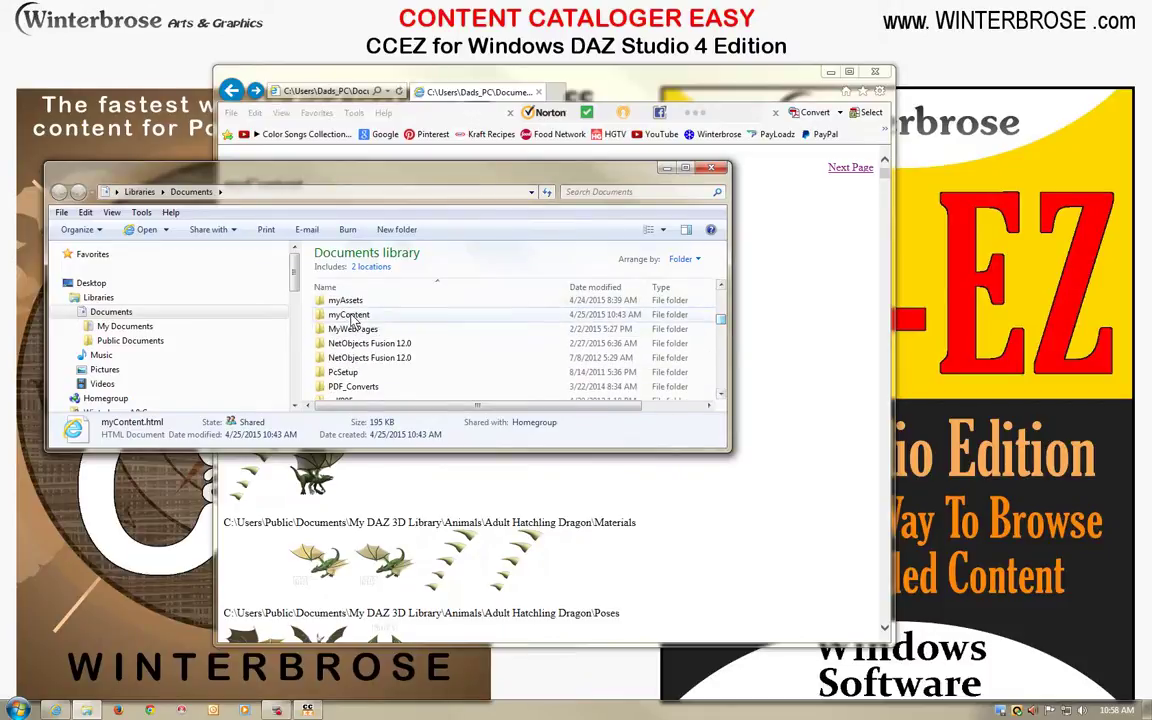
Open the myContent folder maximized in Large Icons view and select thumbnail cc006967.png
{"action": "double_click", "coordinate": [453, 316]}
{"action": "left_click", "coordinate": [688, 172]}
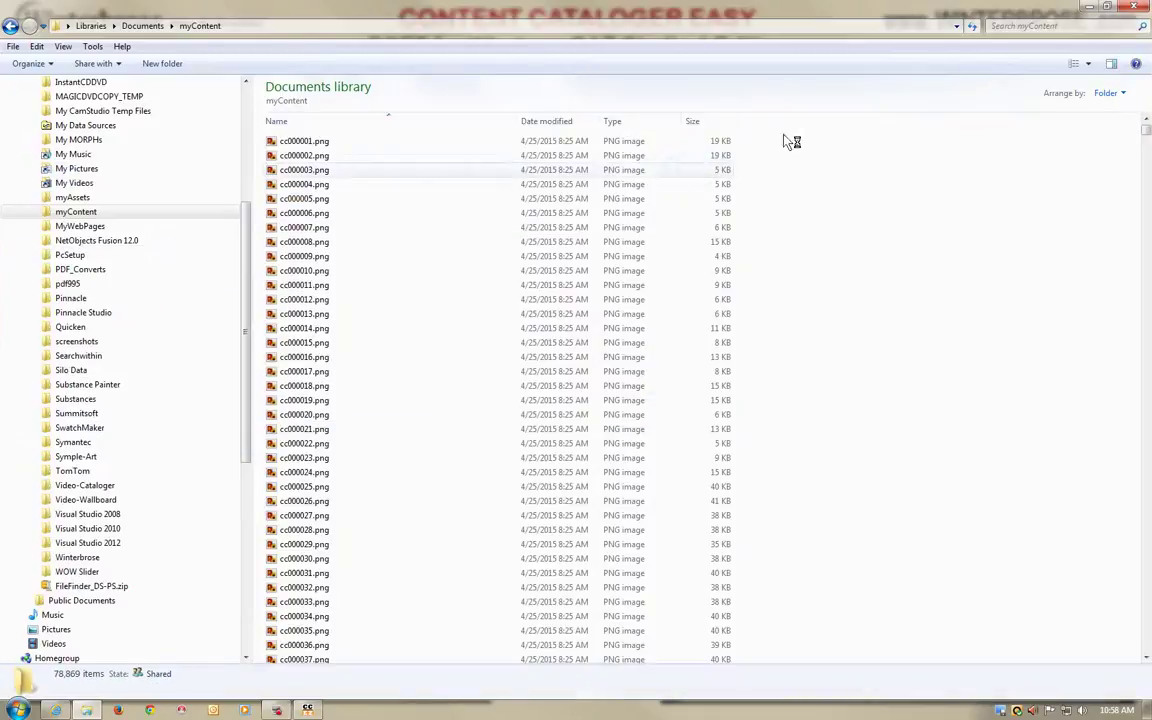
{"action": "left_click", "coordinate": [1098, 62]}
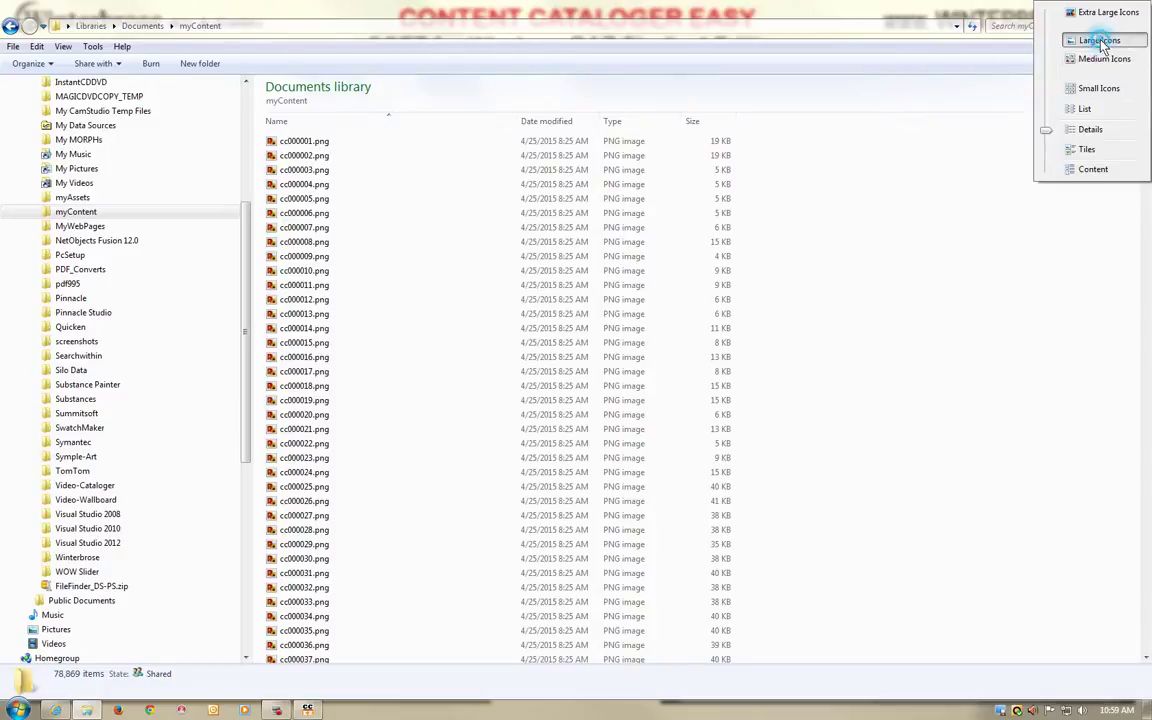
{"action": "left_click", "coordinate": [1098, 39]}
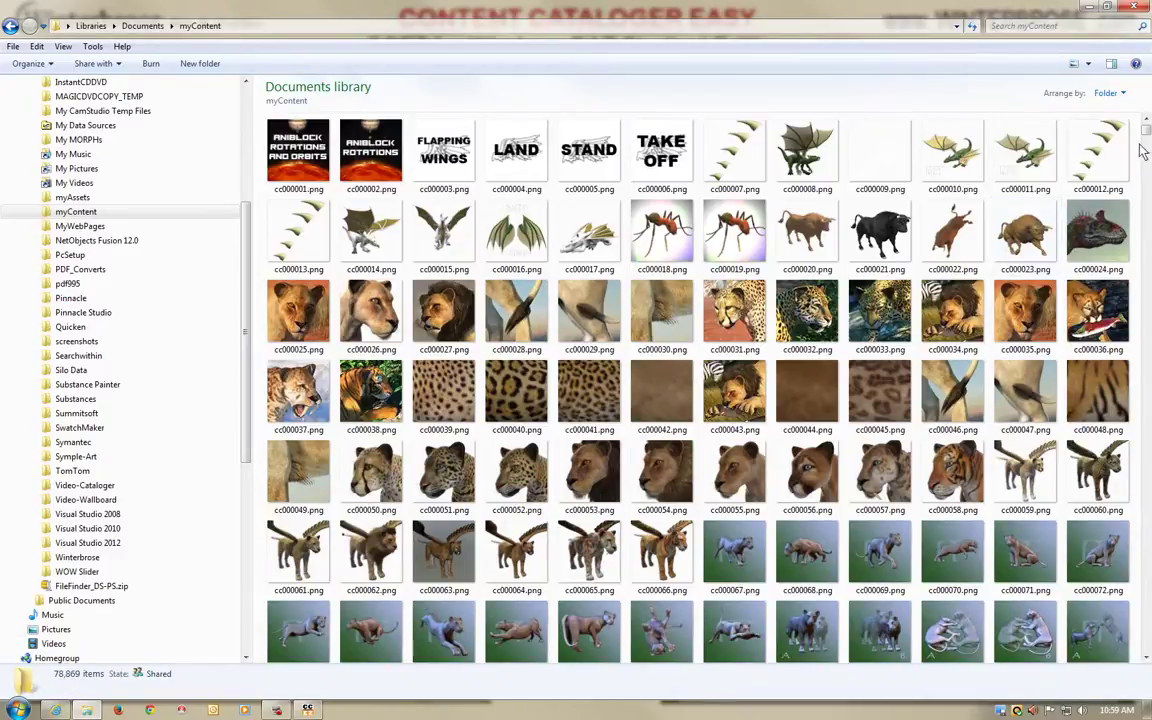
{"action": "left_click_drag", "start_coordinate": [1147, 135], "coordinate": [1148, 176]}
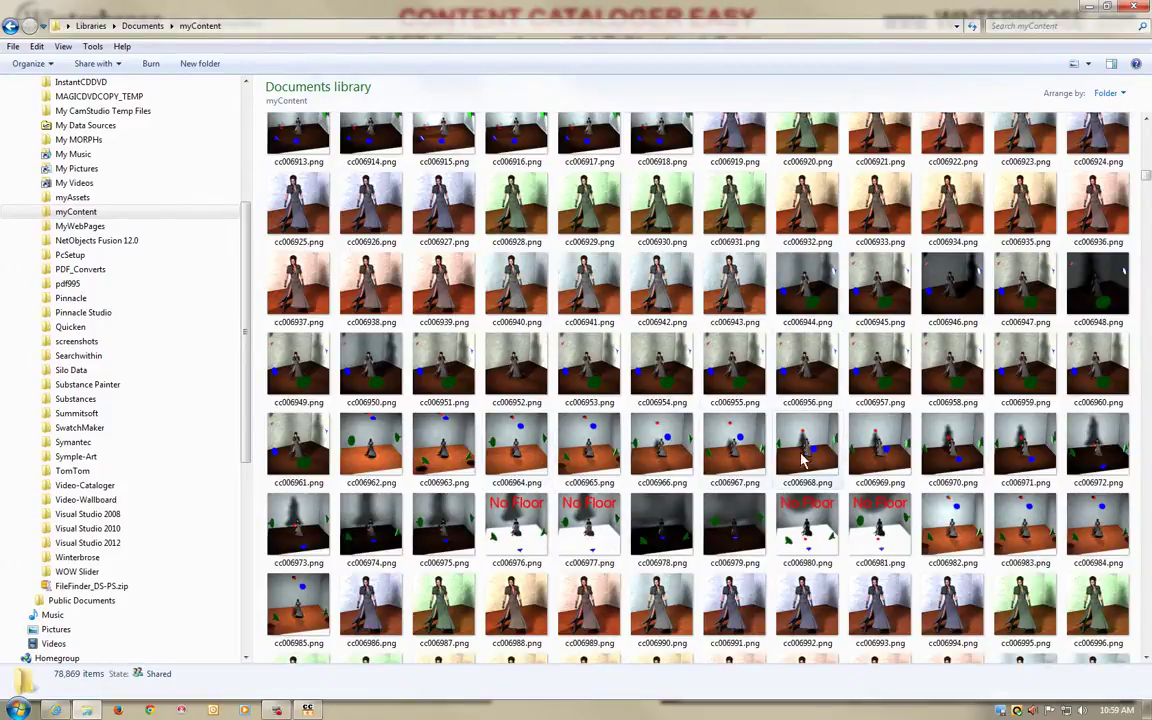
{"action": "left_click", "coordinate": [740, 484]}
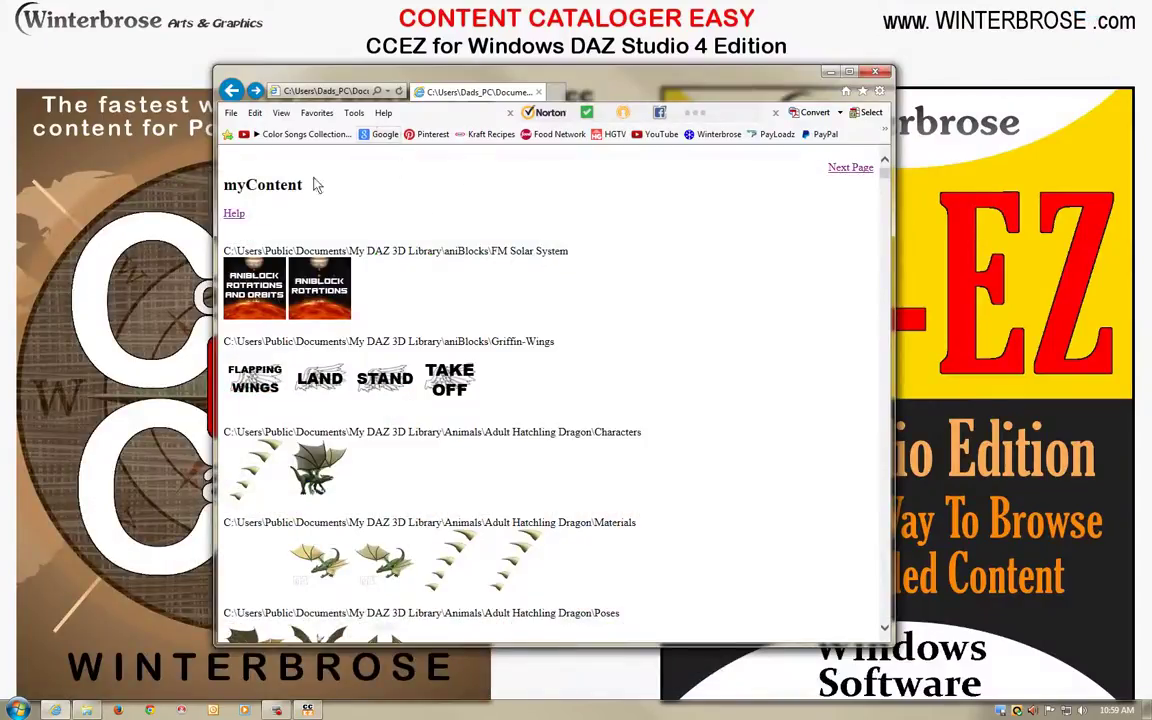
Scroll through the myContent catalog page, then close Internet Explorer
{"action": "left_click_drag", "start_coordinate": [884, 168], "coordinate": [884, 620]}
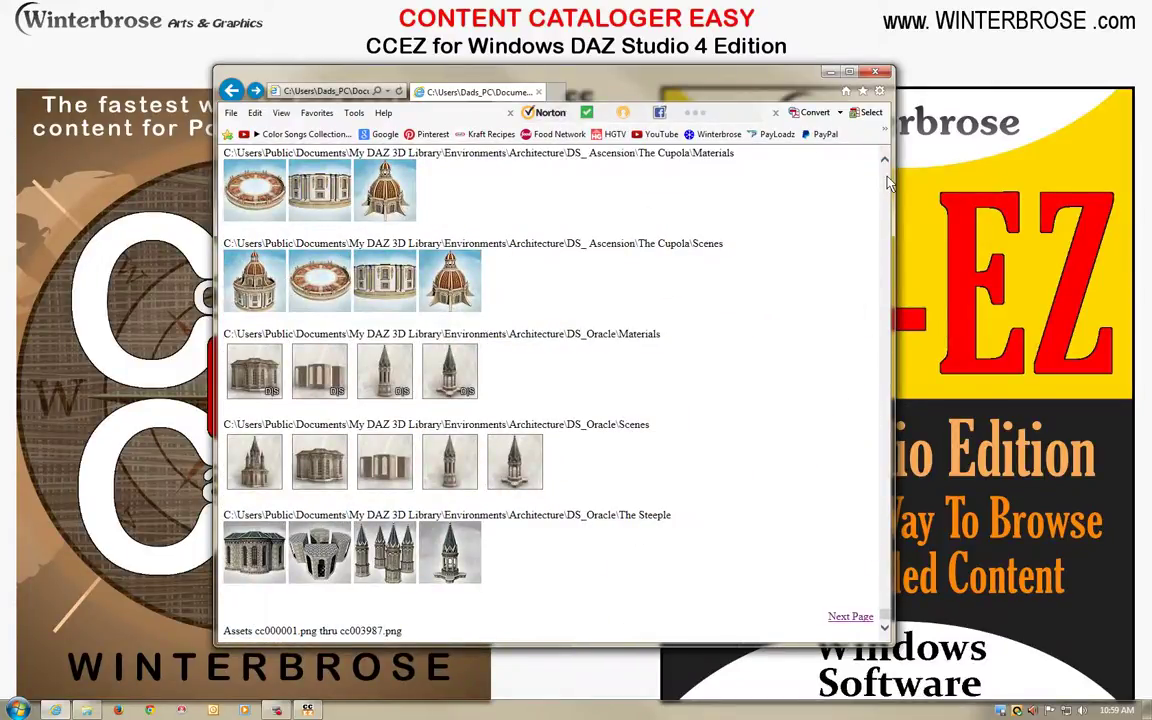
{"action": "scroll", "coordinate": [889, 181], "scroll_direction": "up", "scroll_amount": 20}
{"action": "left_click_drag", "start_coordinate": [884, 575], "coordinate": [893, 158]}
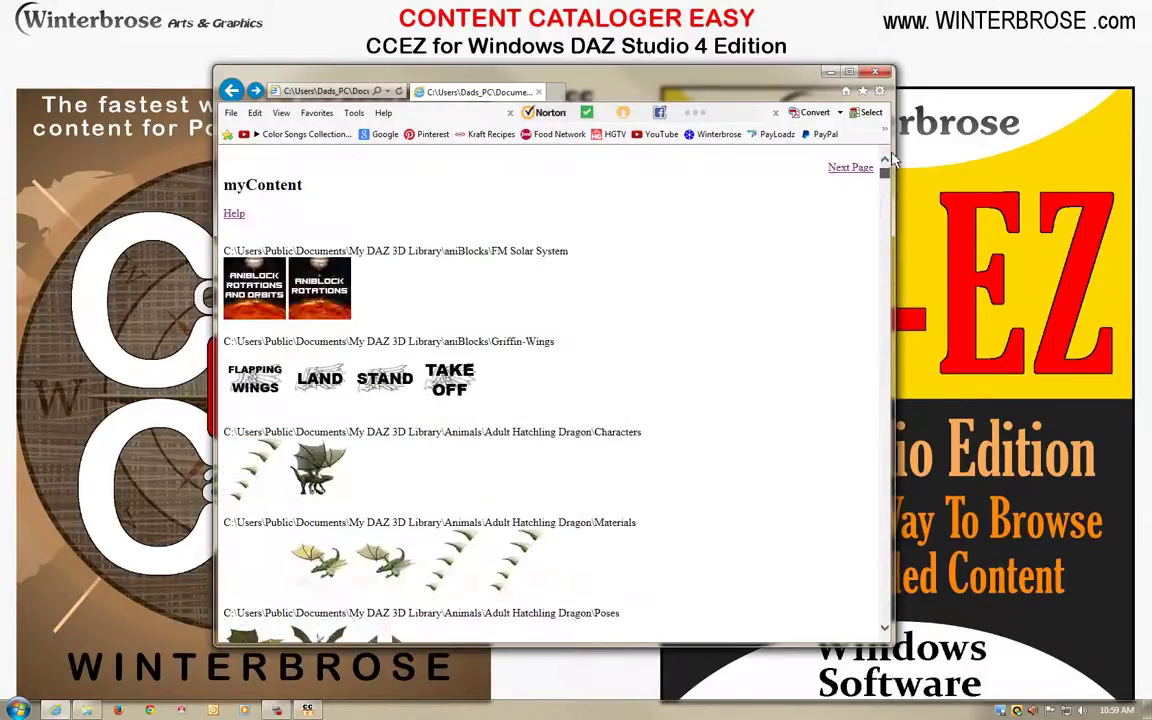
{"action": "left_click", "coordinate": [878, 73]}
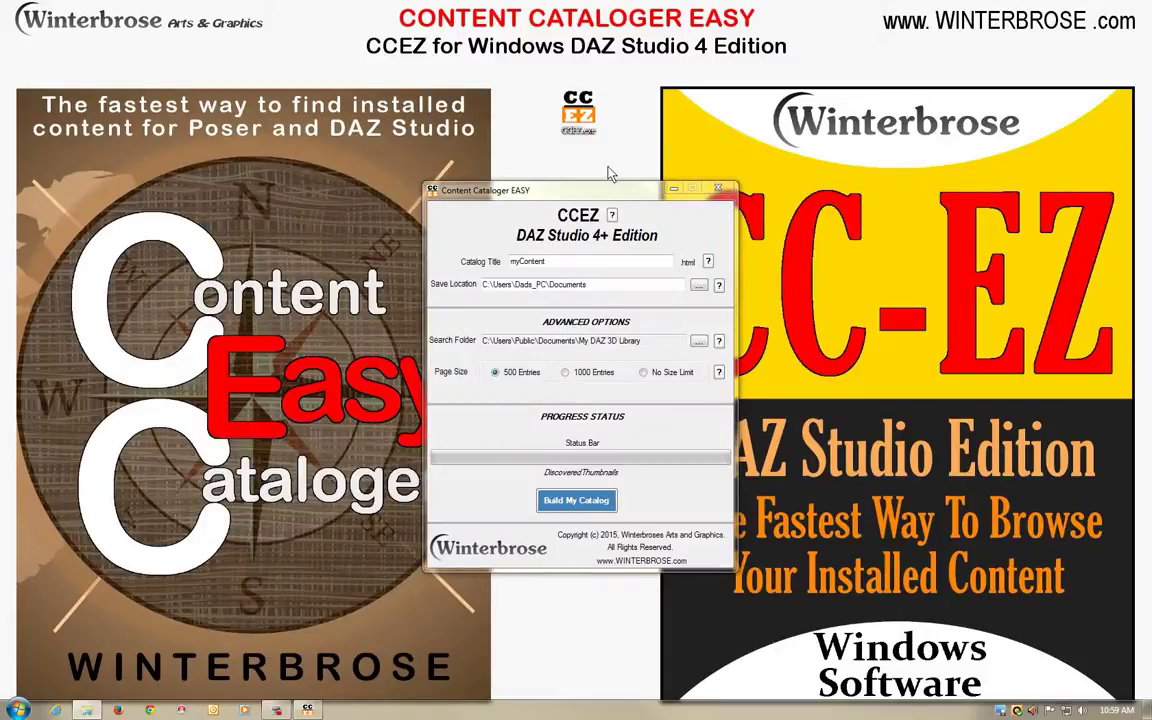